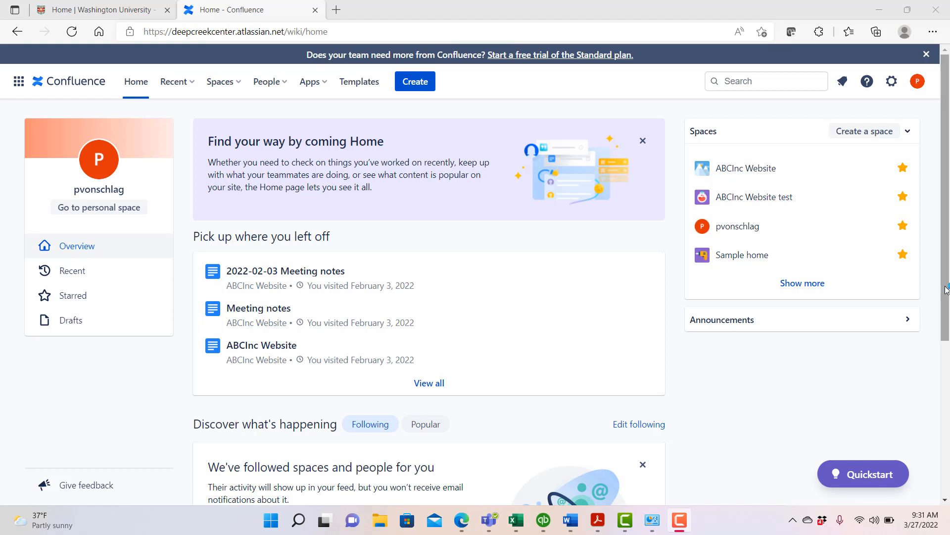
- Create a software project space linked to the Hike Planning project on System JIRA, keeping the suggested space name and key
{"action": "left_click", "coordinate": [869, 134]}
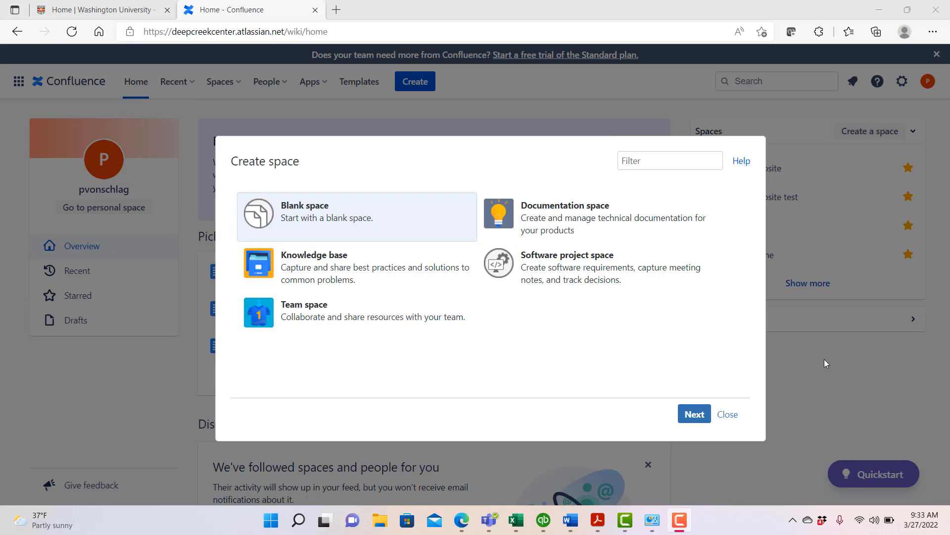
{"action": "left_click", "coordinate": [553, 280]}
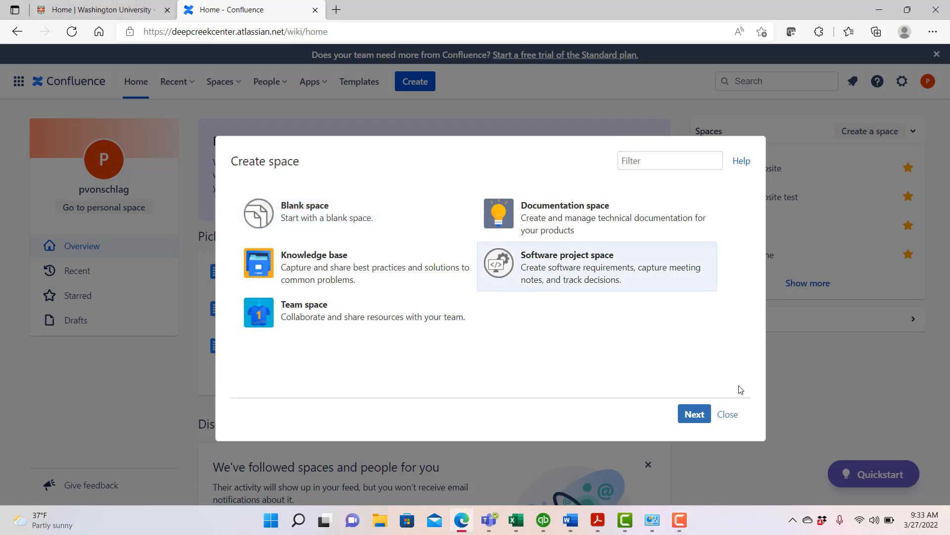
{"action": "left_click", "coordinate": [694, 416]}
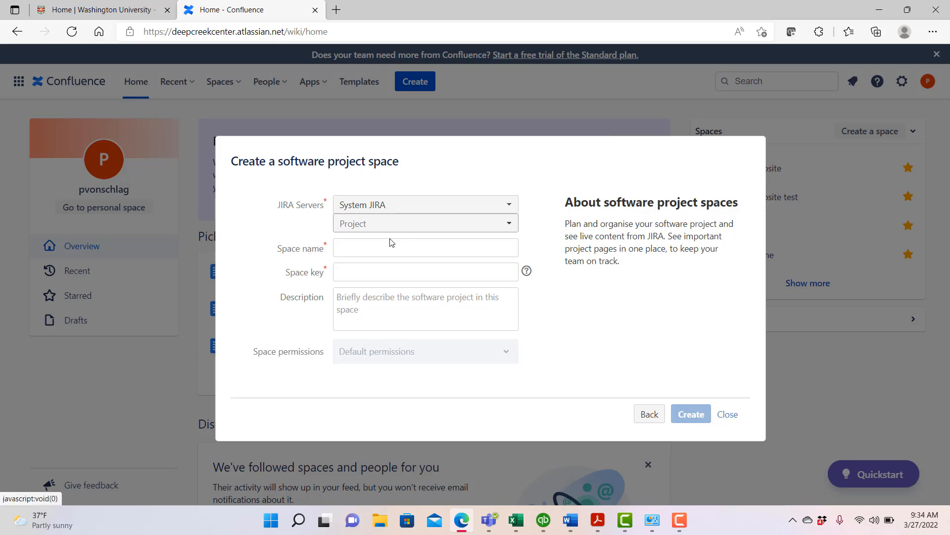
{"action": "left_click", "coordinate": [510, 226]}
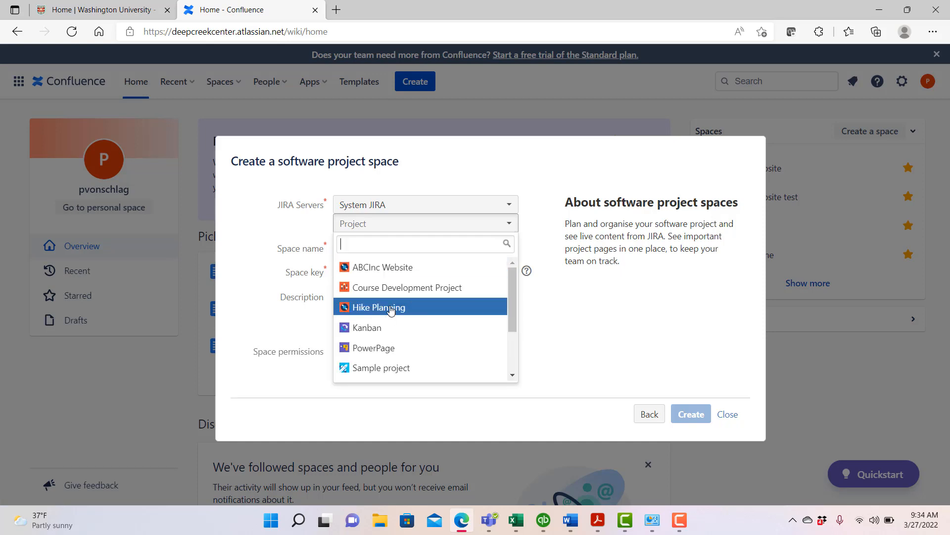
{"action": "left_click", "coordinate": [391, 308]}
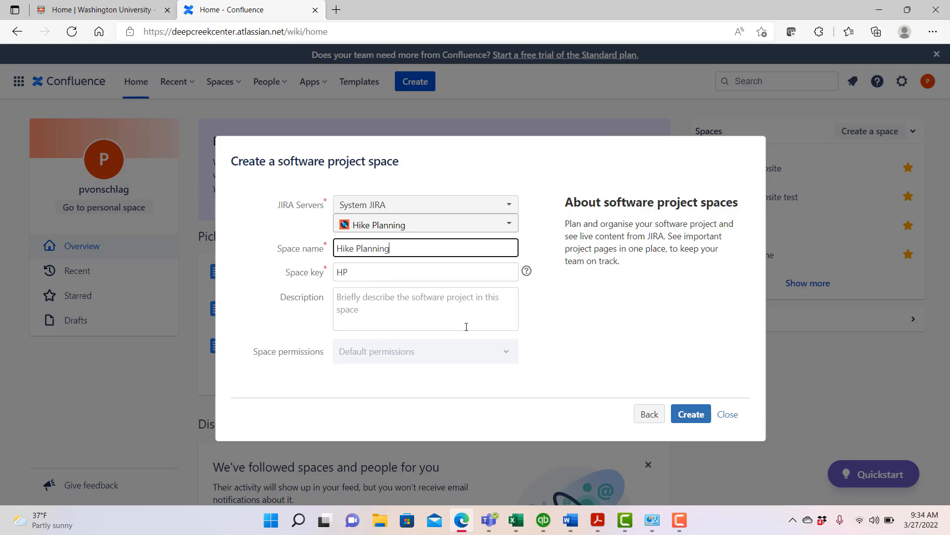
{"action": "left_click", "coordinate": [685, 416]}
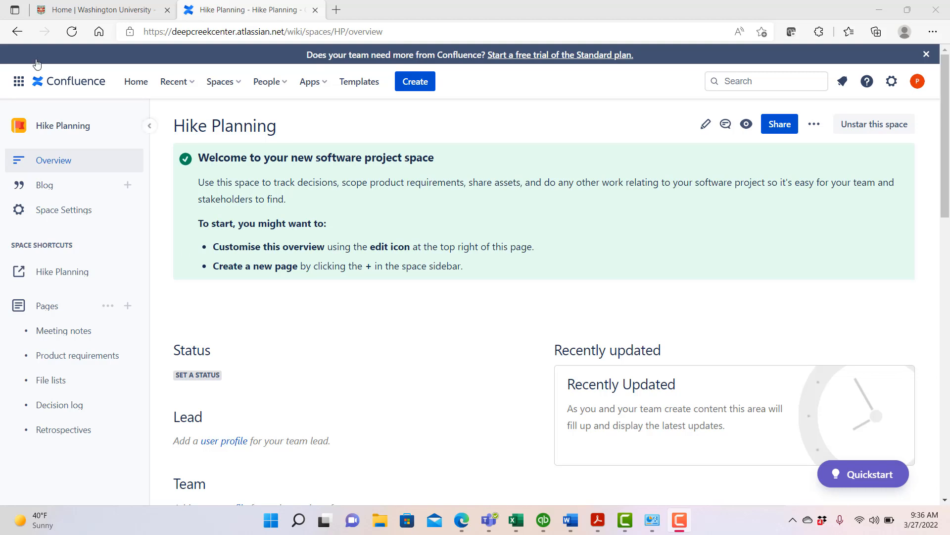
- Create a new page in the Hike Planning space from the Meeting notes template
{"action": "left_click", "coordinate": [425, 83]}
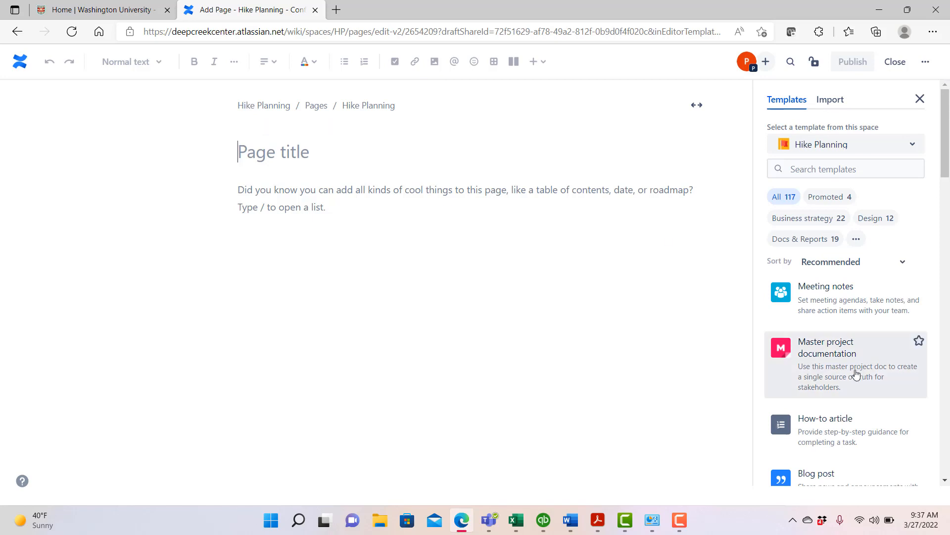
{"action": "mouse_move", "coordinate": [855, 374]}
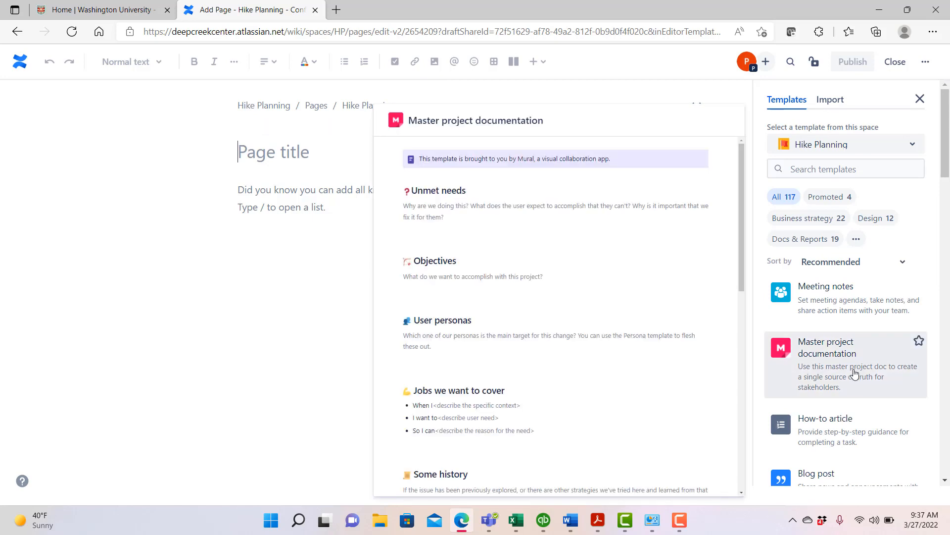
{"action": "left_click", "coordinate": [850, 303]}
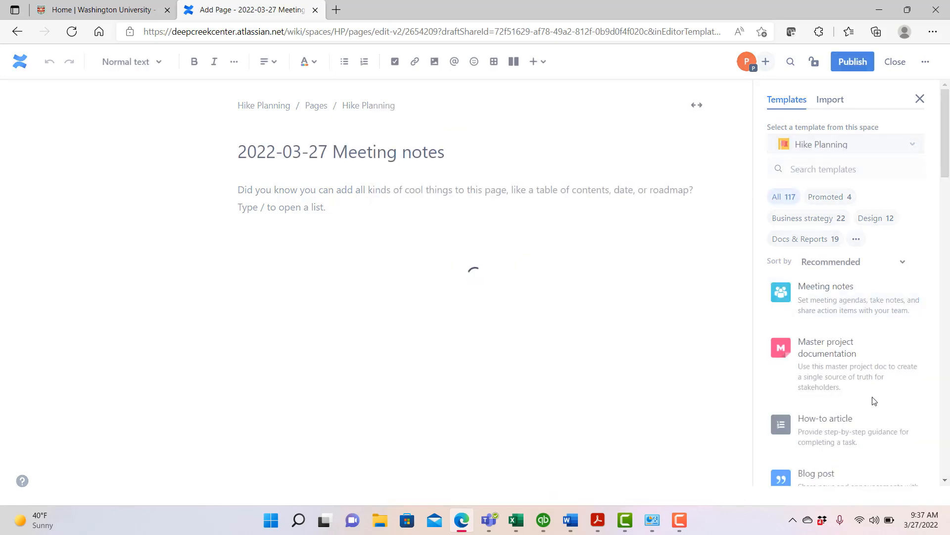
{"action": "mouse_move", "coordinate": [807, 299]}
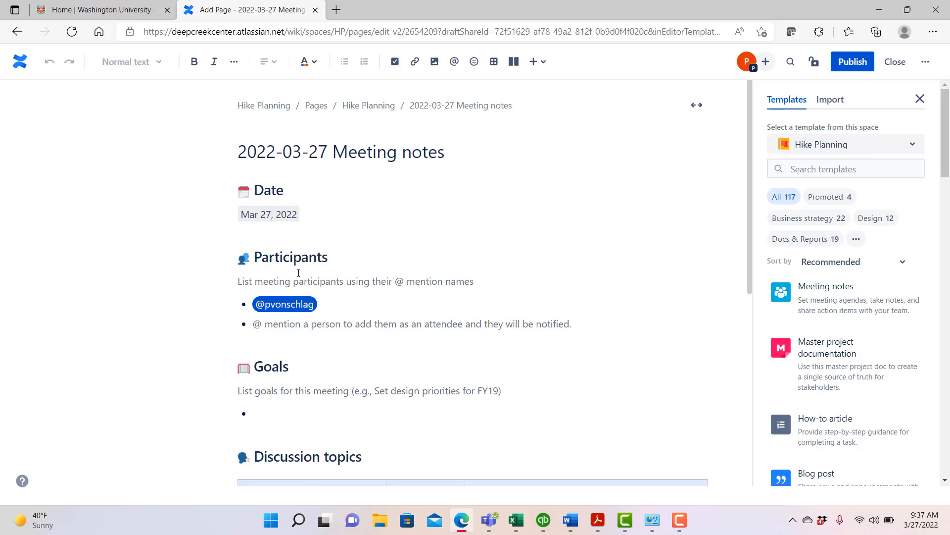
- Enter "Planning the hike food items" as the meeting goal under Goals
{"action": "left_click", "coordinate": [273, 418]}
{"action": "type", "text": "Planning"}
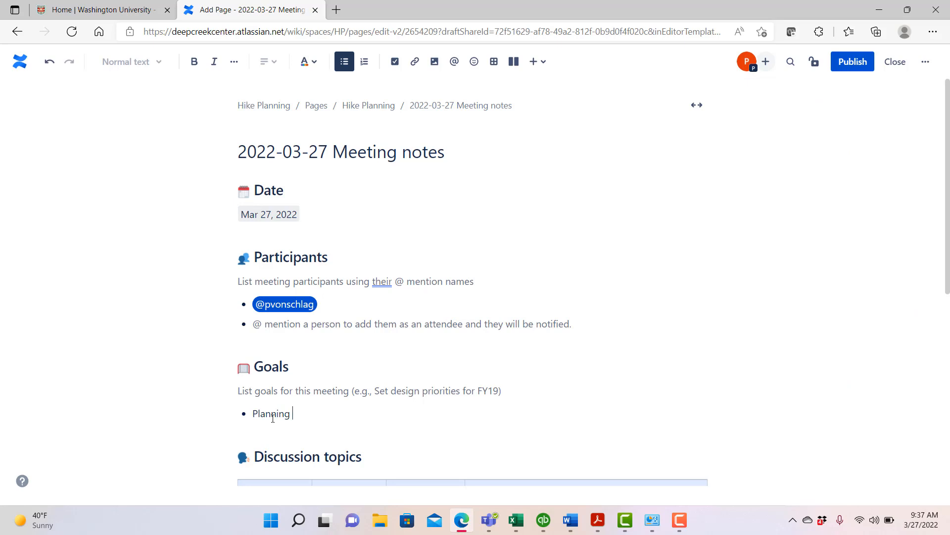
{"action": "type", "text": "the hike food items"}
- Fill the first discussion topic's Notes cell with the bullets Breakfast options, Pancakes, Sausage, Eggs and Bagels
{"action": "scroll", "coordinate": [668, 465], "scroll_direction": "down", "scroll_amount": 4}
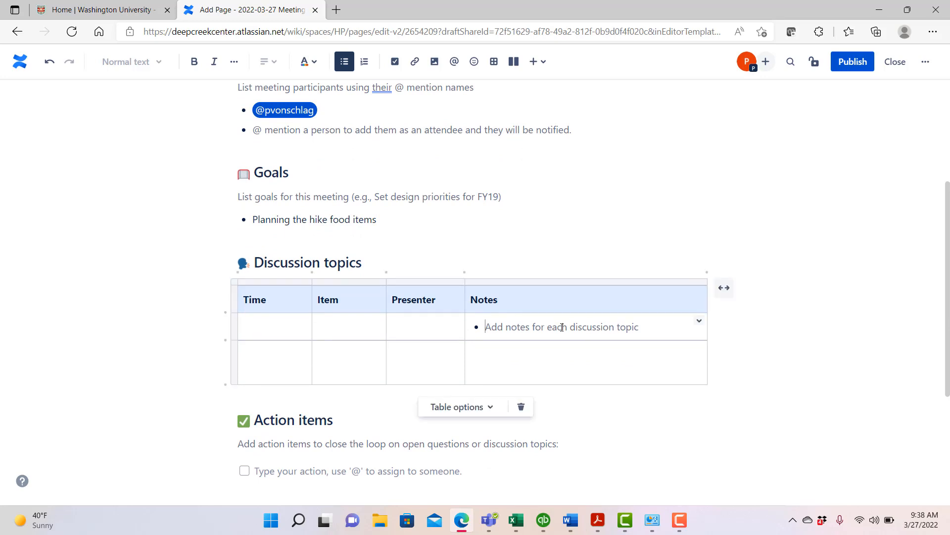
{"action": "type", "text": "Breakfast"}
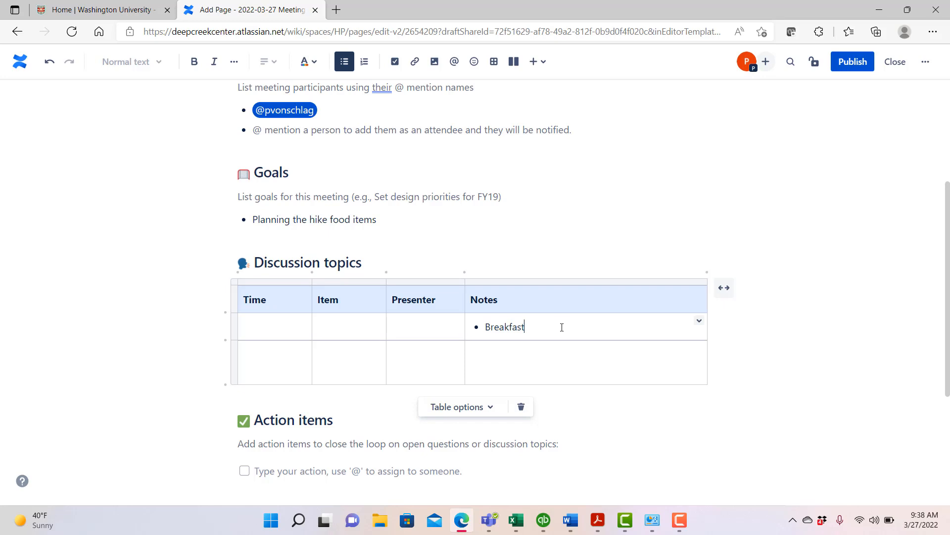
{"action": "type", "text": " options"}
{"action": "key", "text": "Return"}
{"action": "type", "text": "Pancakes"}
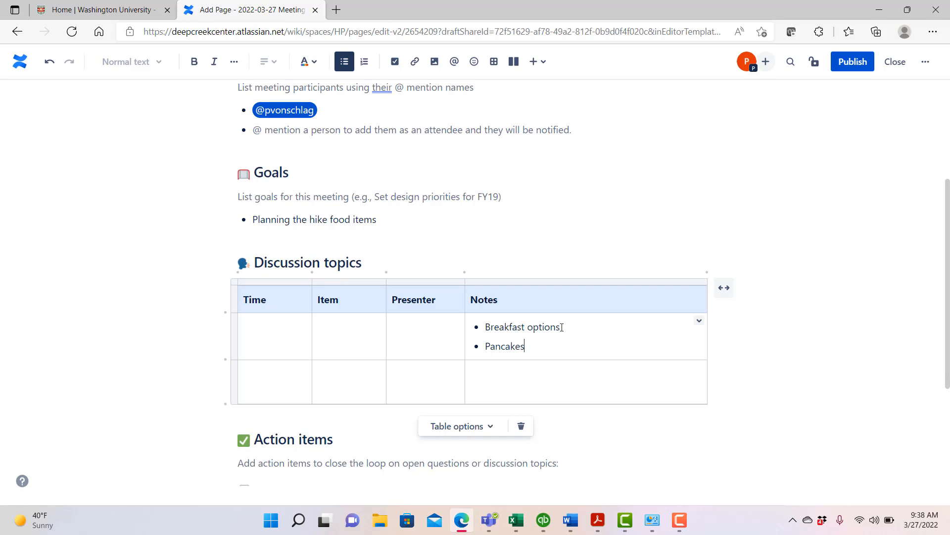
{"action": "key", "text": "Return"}
{"action": "type", "text": "Saus"}
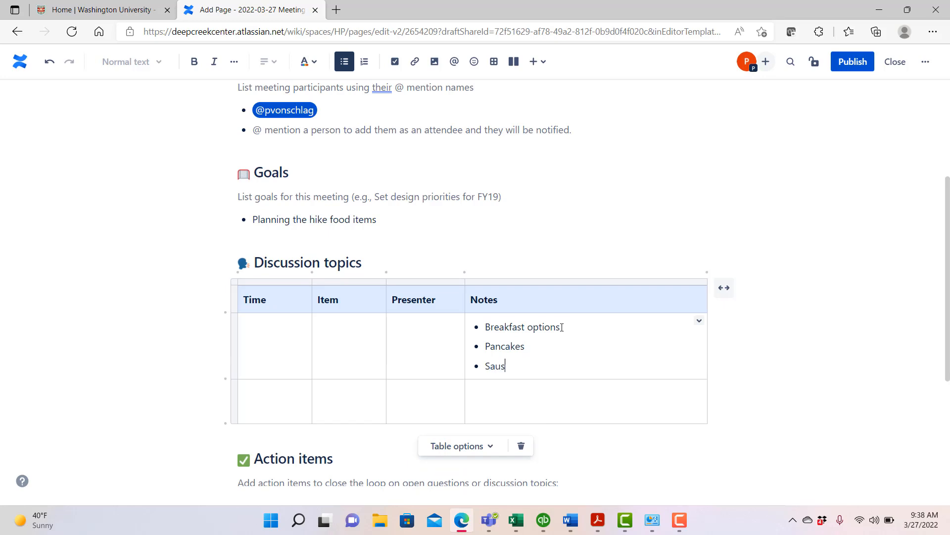
{"action": "type", "text": "age"}
{"action": "key", "text": "Return"}
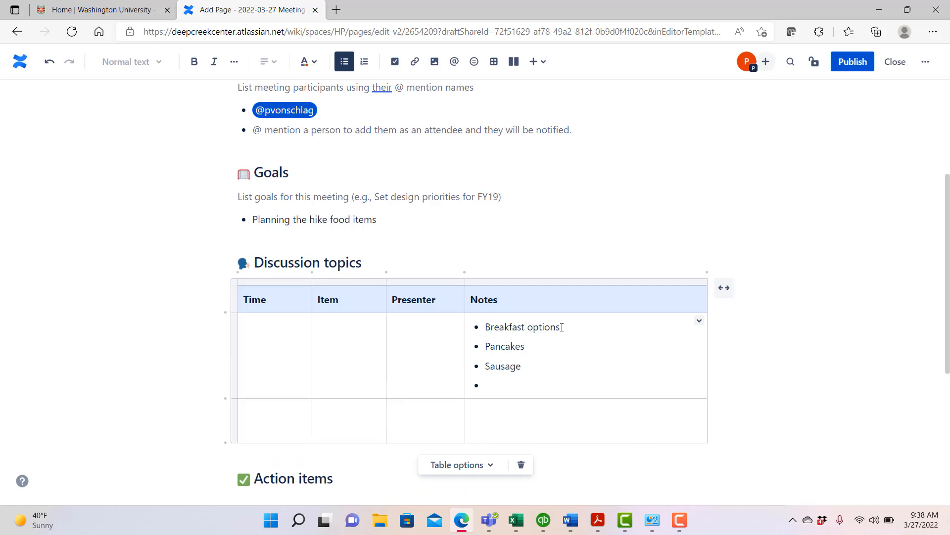
{"action": "type", "text": "Eggs"}
{"action": "key", "text": "Return"}
{"action": "type", "text": "Bagels"}
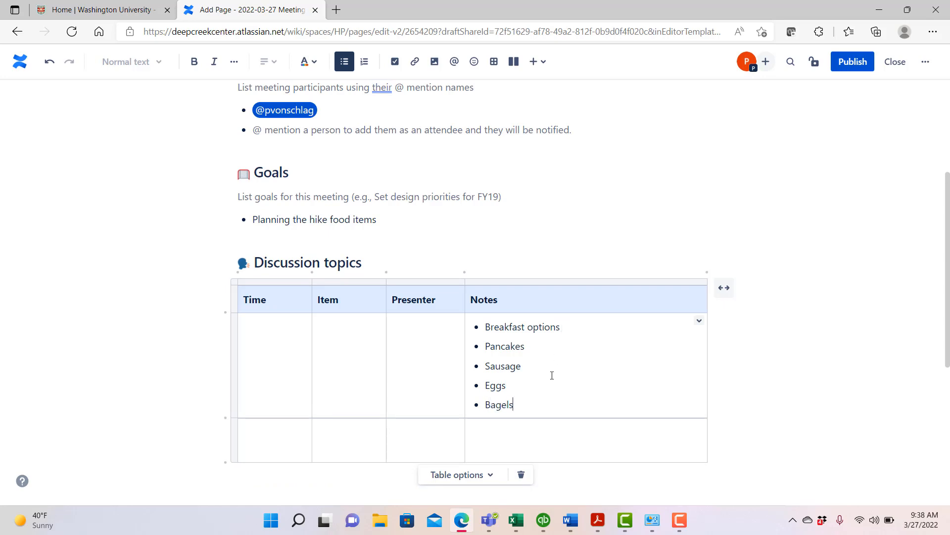
- Enter Lunch and Sandwiches on separate lines in the second discussion topic's Notes cell
{"action": "left_click", "coordinate": [524, 442]}
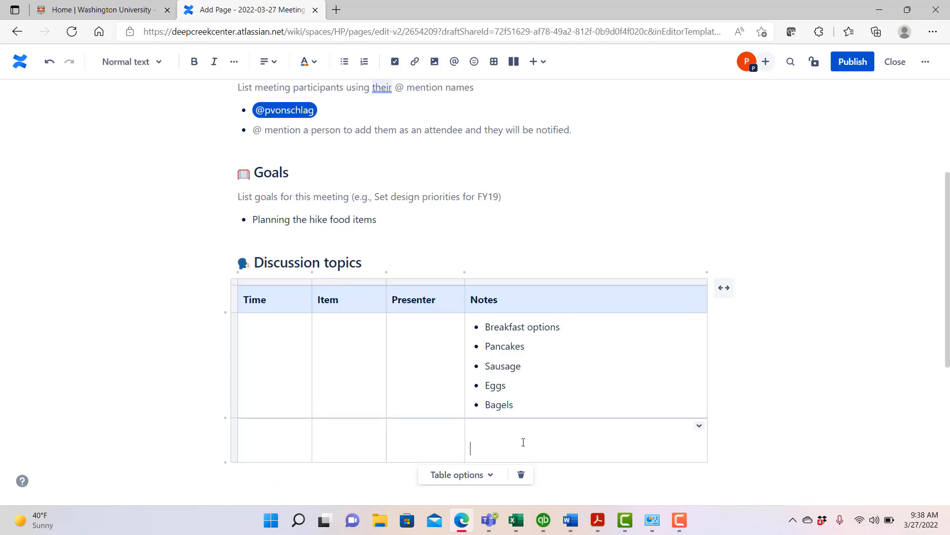
{"action": "type", "text": ":unch"}
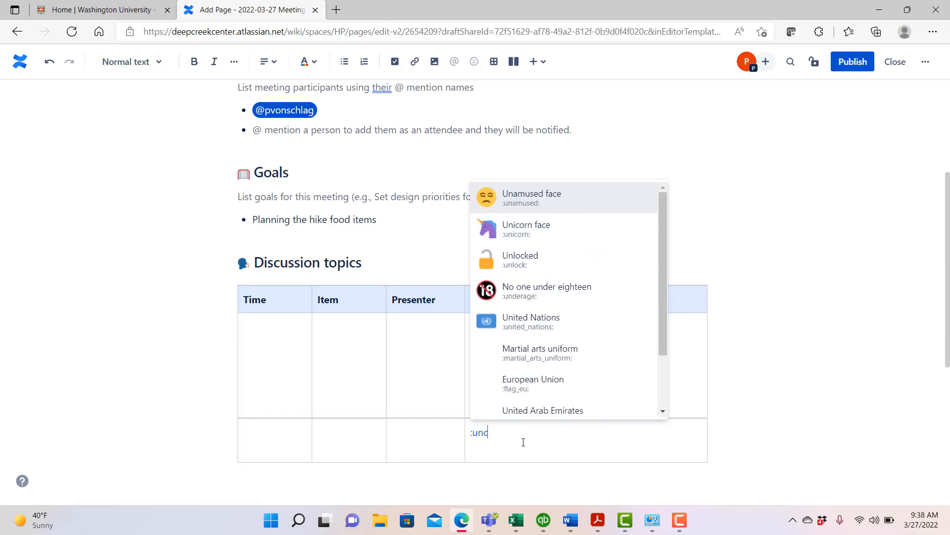
{"action": "key", "text": "BackSpace"}
{"action": "key", "text": "BackSpace"}
{"action": "key", "text": "BackSpace"}
{"action": "key", "text": "BackSpace"}
{"action": "key", "text": "BackSpace"}
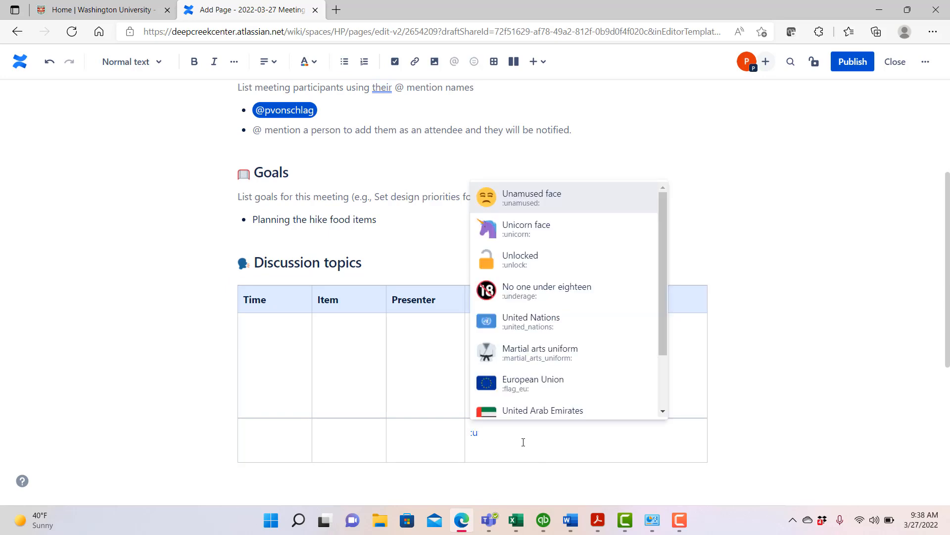
{"action": "type", "text": "Lunch"}
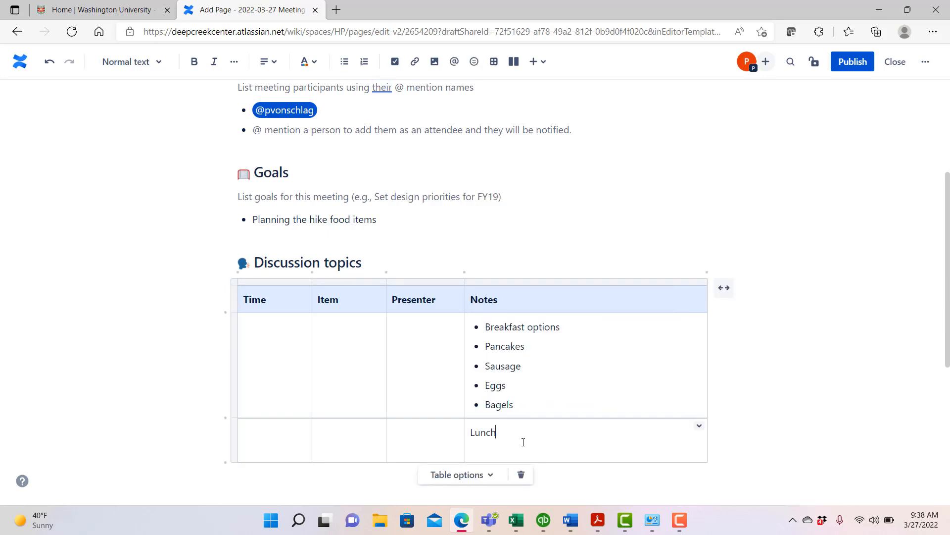
{"action": "key", "text": "Return"}
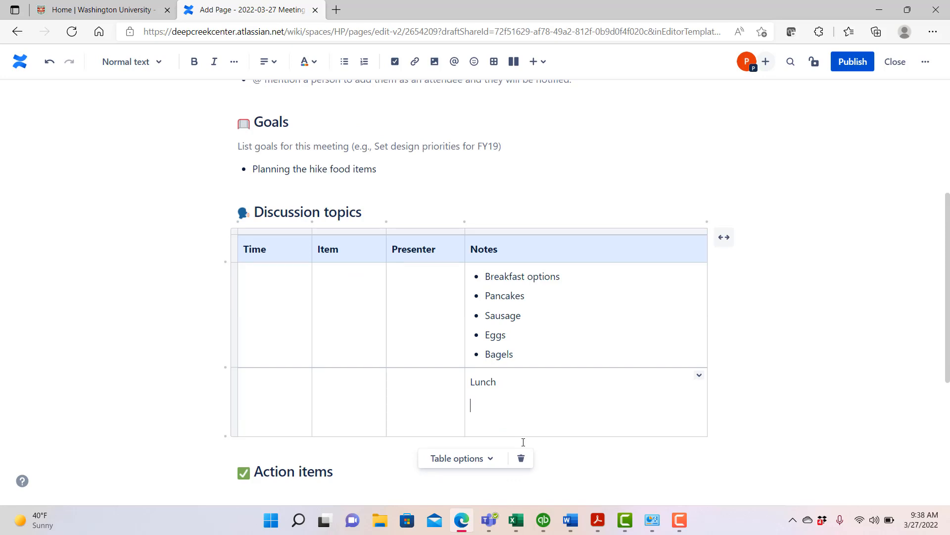
{"action": "type", "text": "Sandwiches"}
- Add a third discussion topic row with Dinner, Chili, Cornbread stuffing and Peach cobbler on separate lines in its Notes cell
{"action": "key", "text": "Tab"}
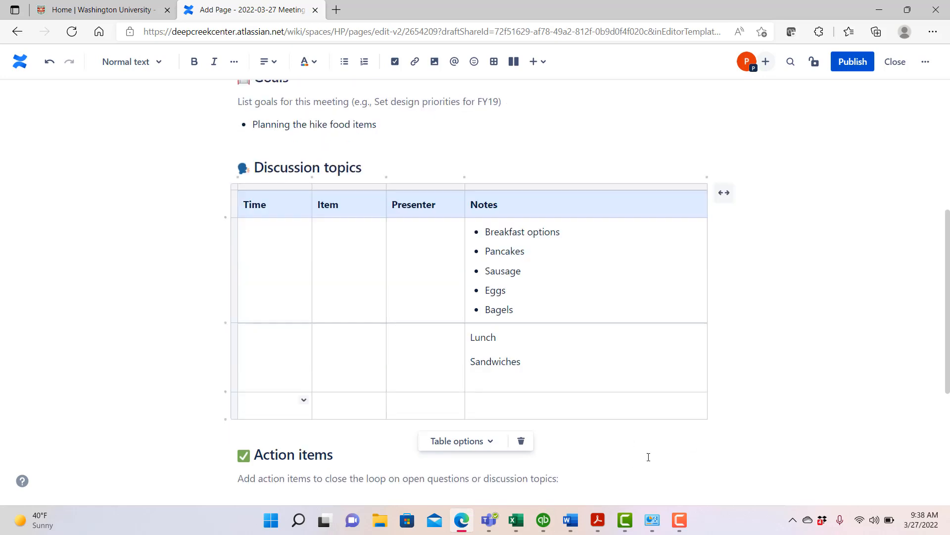
{"action": "left_click", "coordinate": [499, 395]}
{"action": "type", "text": "Dinner"}
{"action": "key", "text": "Return"}
{"action": "type", "text": "Chili"}
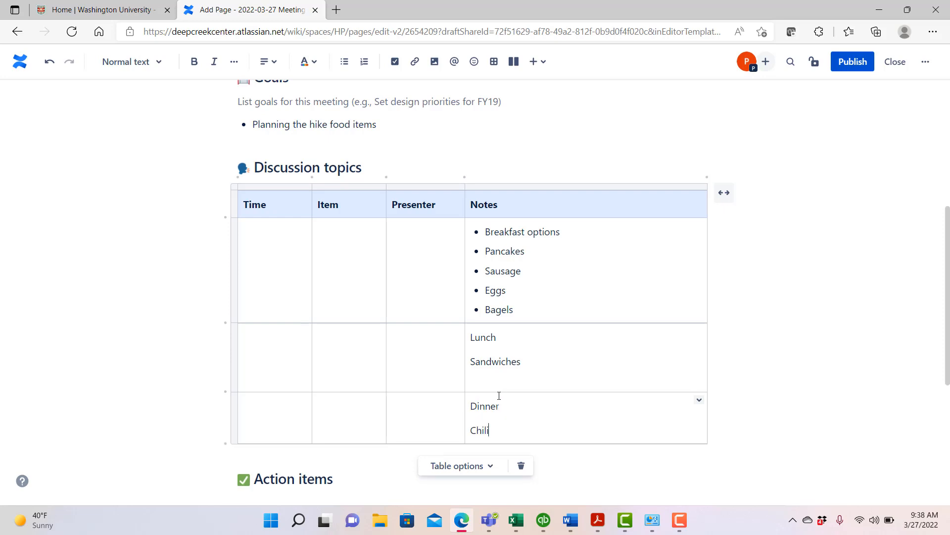
{"action": "key", "text": "Return"}
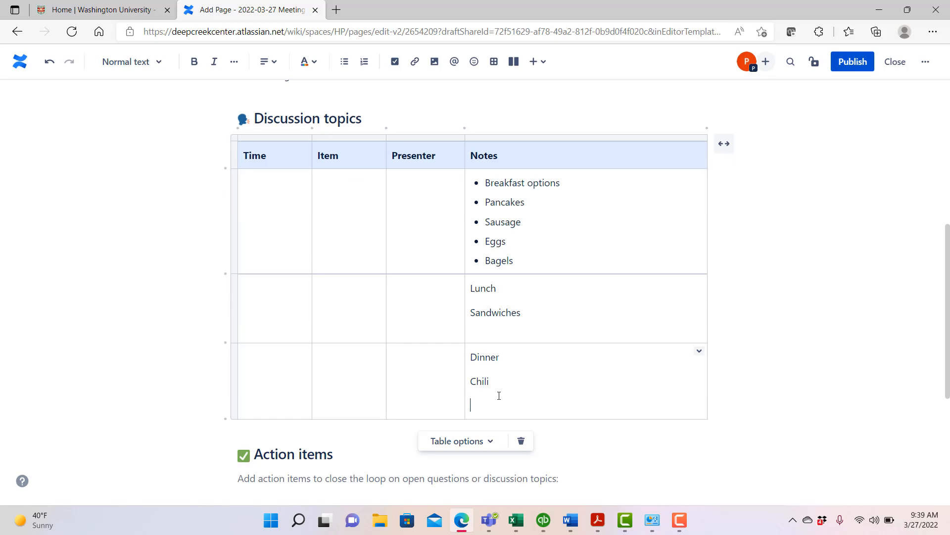
{"action": "type", "text": "Cornbread stuffing"}
{"action": "key", "text": "Return"}
{"action": "type", "text": "Pe"}
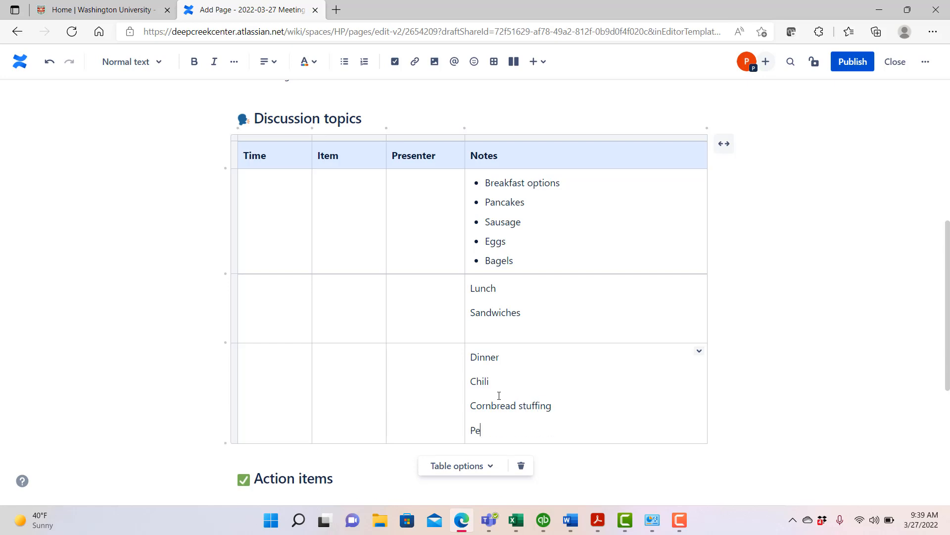
{"action": "type", "text": "ach cobbler"}
- Look over the completed meeting notes page and publish it
{"action": "scroll", "coordinate": [750, 409], "scroll_direction": "down", "scroll_amount": 3}
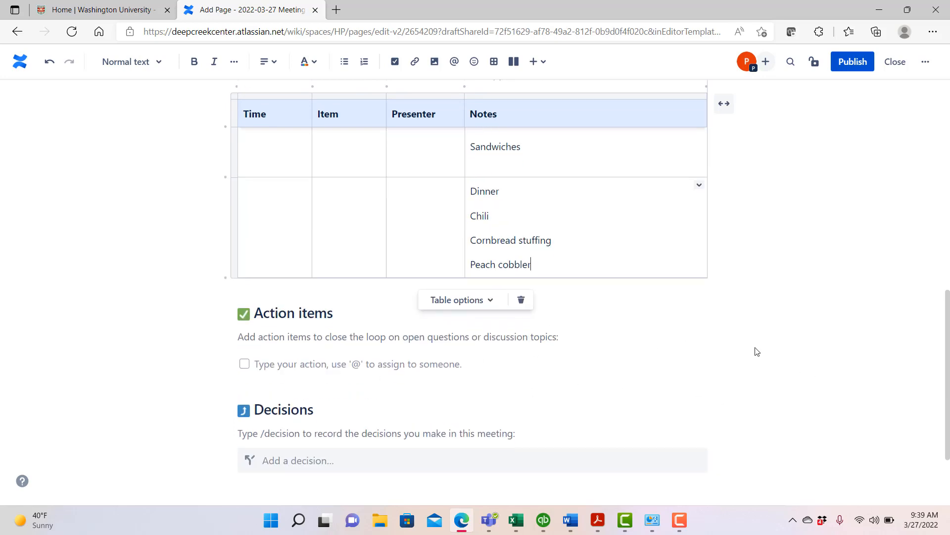
{"action": "scroll", "coordinate": [755, 350], "scroll_direction": "down", "scroll_amount": 1}
{"action": "scroll", "coordinate": [756, 351], "scroll_direction": "up", "scroll_amount": 5}
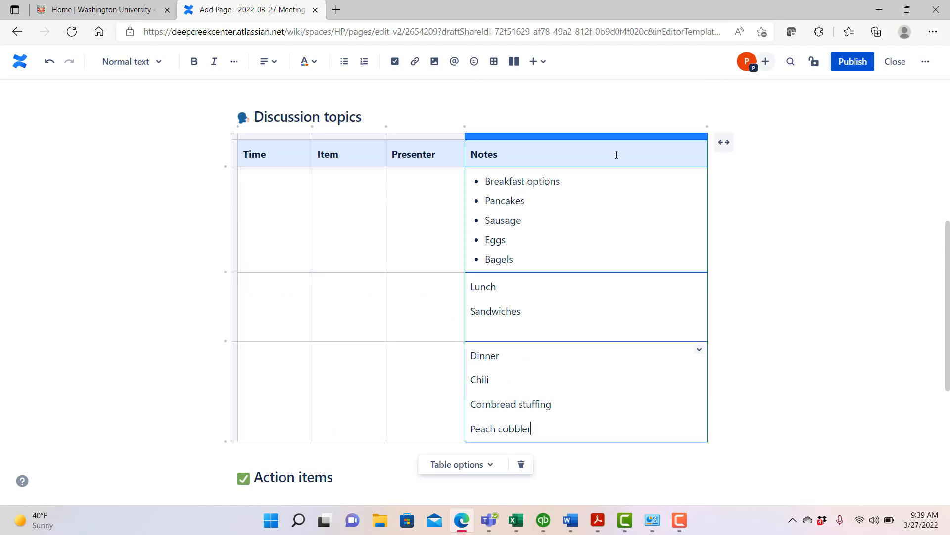
{"action": "scroll", "coordinate": [775, 258], "scroll_direction": "up", "scroll_amount": 5}
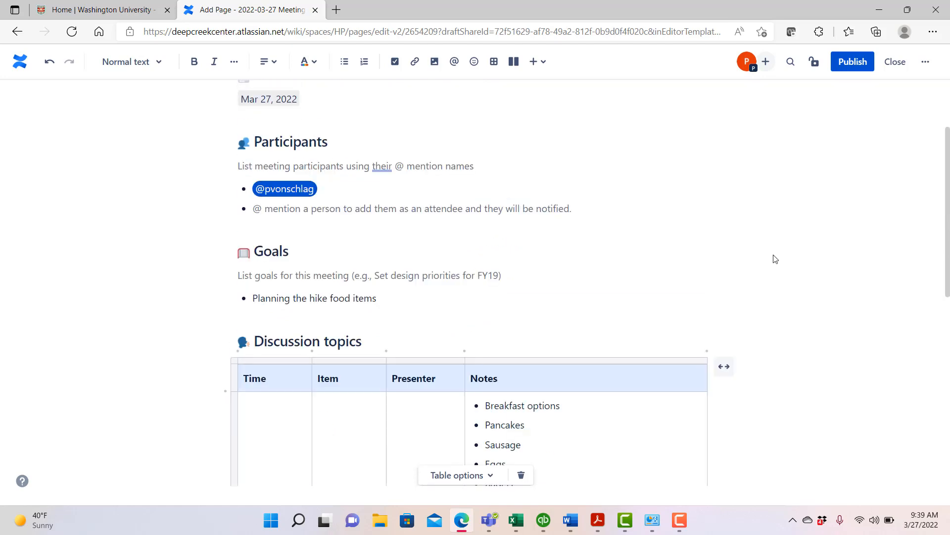
{"action": "left_click", "coordinate": [851, 67]}
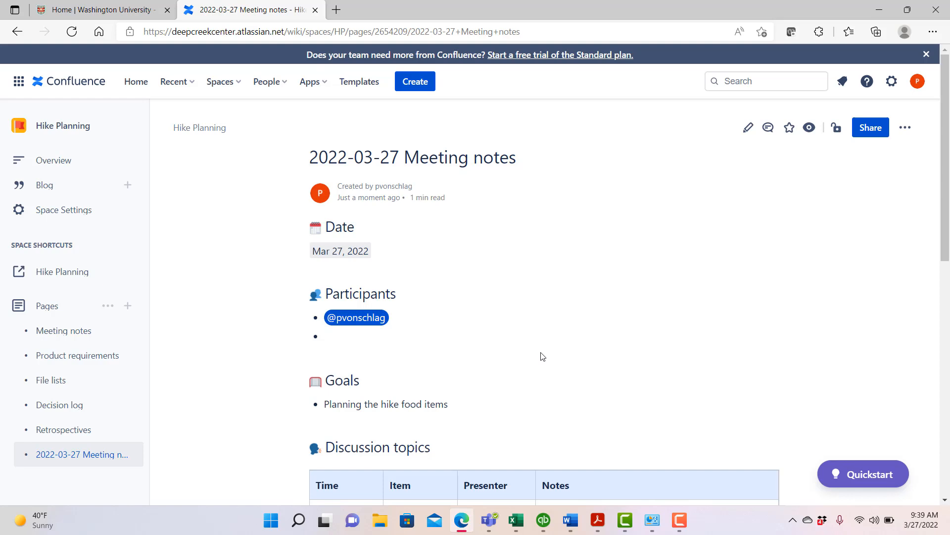
- Follow the Hike Planning space shortcut to its Jira board and examine the details of the Plan meals issue
{"action": "left_click", "coordinate": [40, 274]}
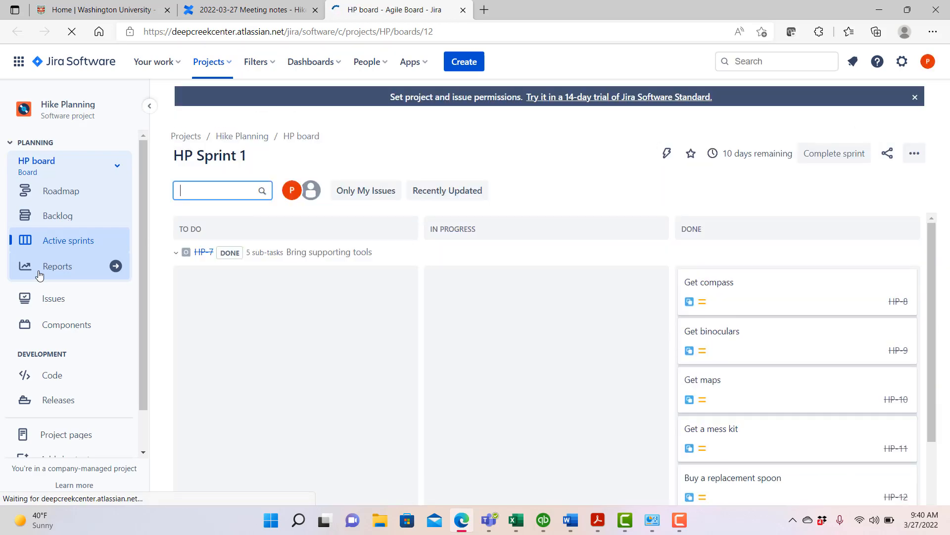
{"action": "scroll", "coordinate": [349, 402], "scroll_direction": "down", "scroll_amount": 3}
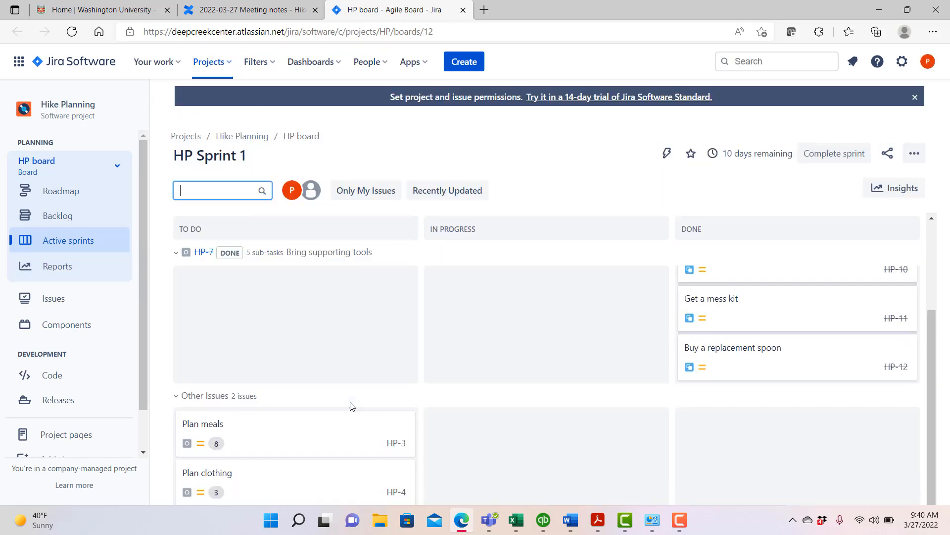
{"action": "left_click", "coordinate": [272, 427]}
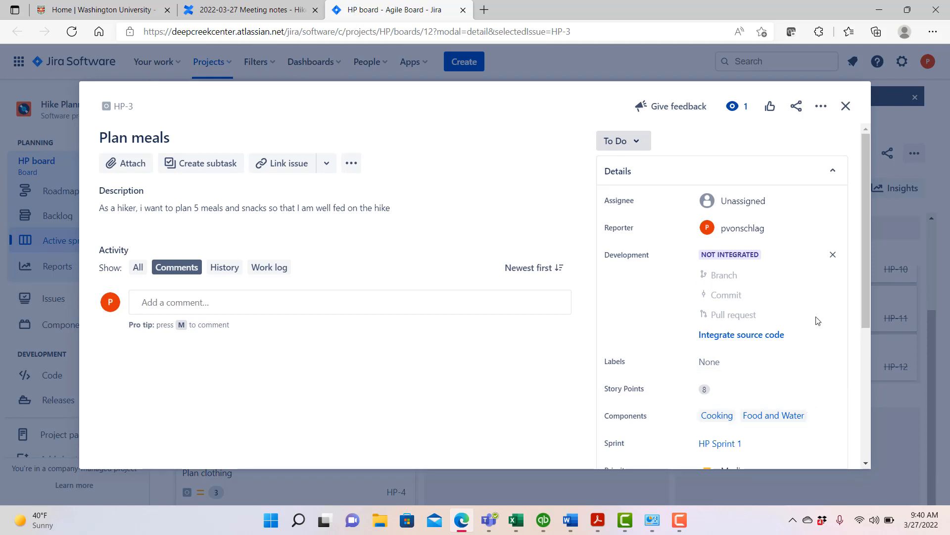
{"action": "scroll", "coordinate": [818, 320], "scroll_direction": "down", "scroll_amount": 4}
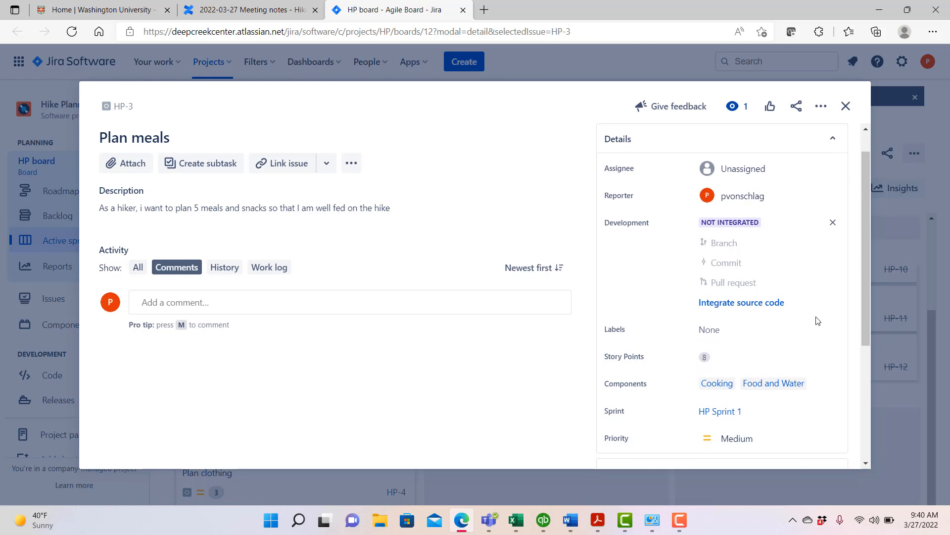
{"action": "scroll", "coordinate": [817, 320], "scroll_direction": "down", "scroll_amount": 1}
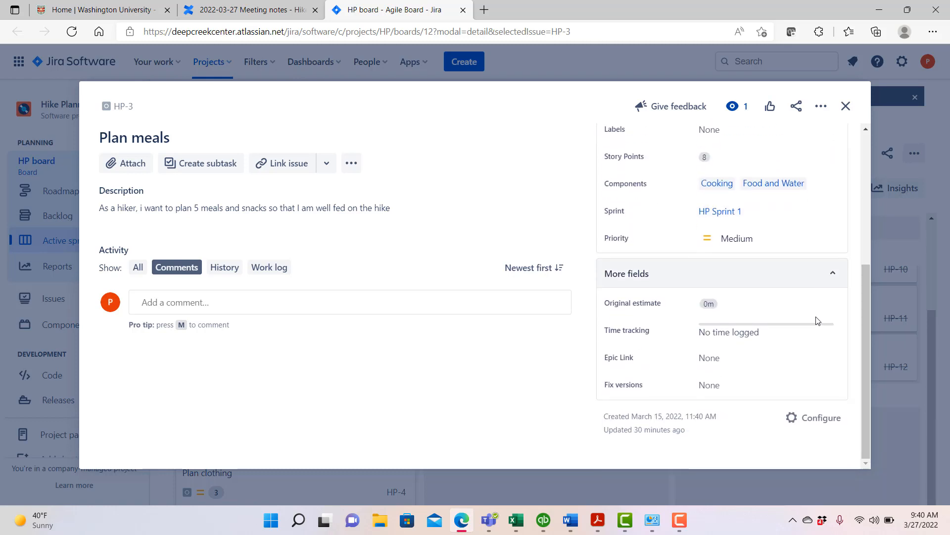
- Link the 2022-03-27 Meeting notes Confluence page from the Hike Planning space to the Plan meals issue
{"action": "scroll", "coordinate": [818, 320], "scroll_direction": "up", "scroll_amount": 4}
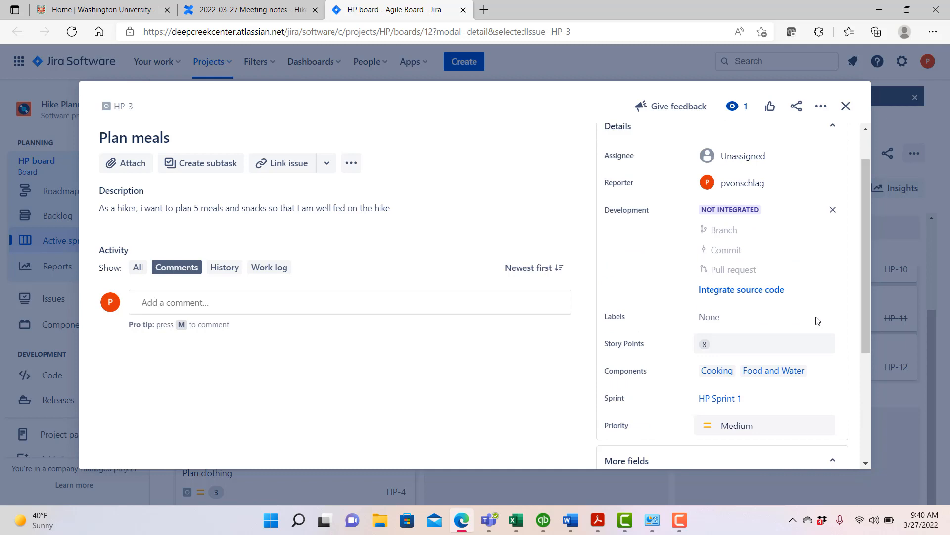
{"action": "scroll", "coordinate": [817, 321], "scroll_direction": "up", "scroll_amount": 1}
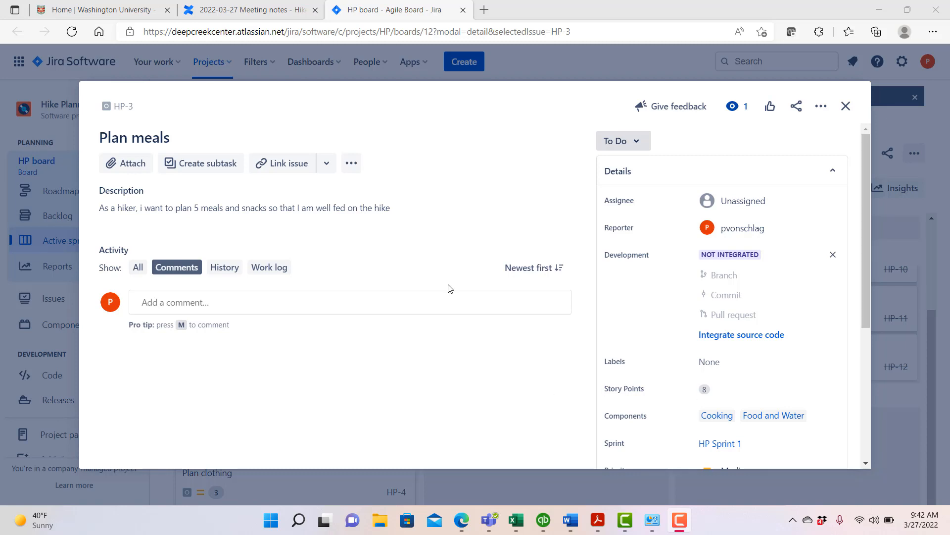
{"action": "left_click", "coordinate": [326, 164]}
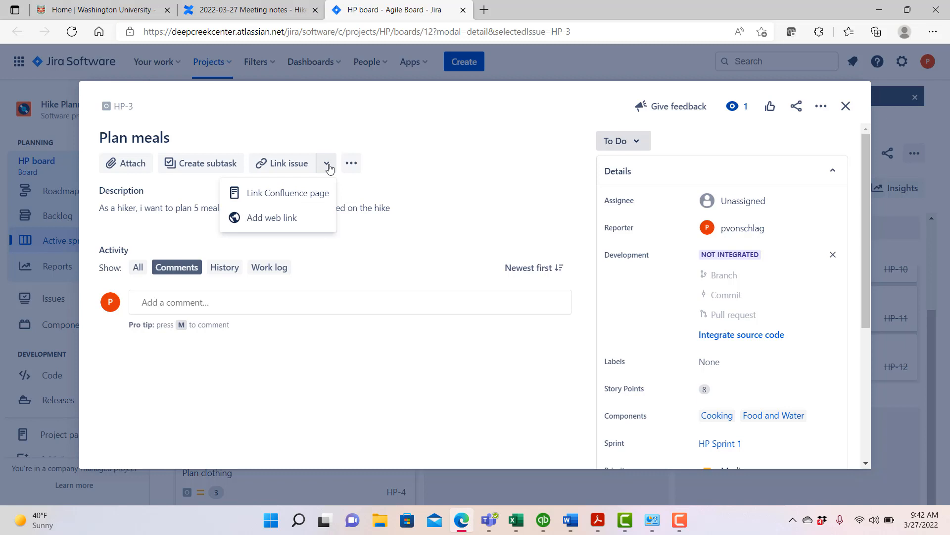
{"action": "left_click", "coordinate": [285, 193]}
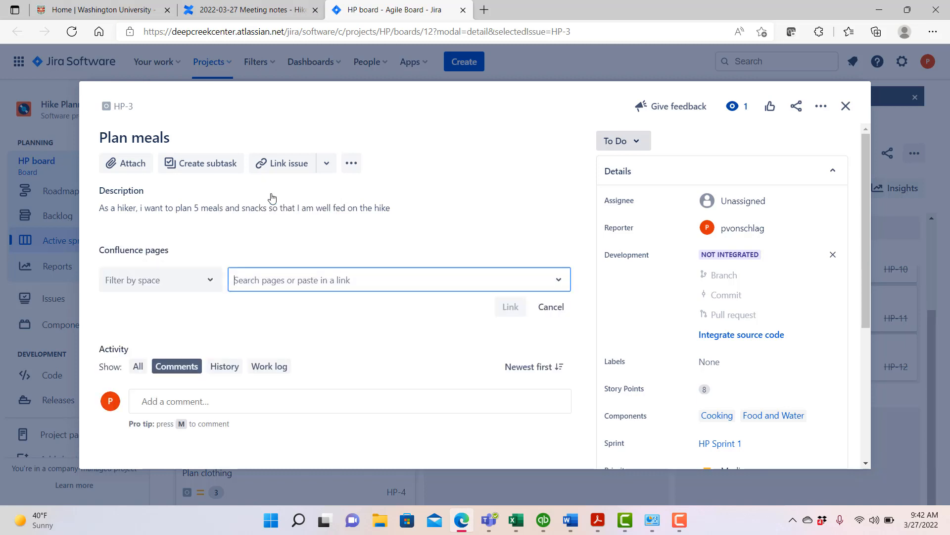
{"action": "left_click", "coordinate": [209, 285]}
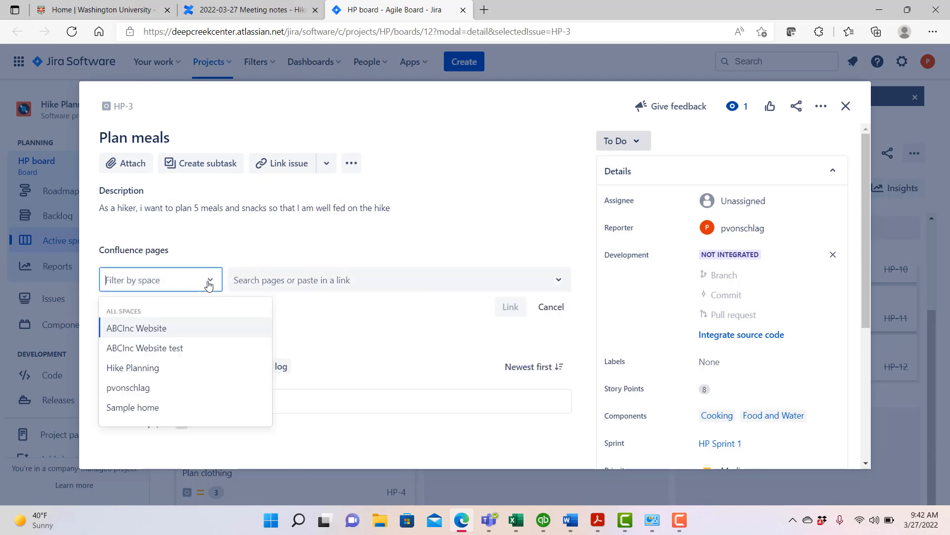
{"action": "left_click", "coordinate": [147, 369]}
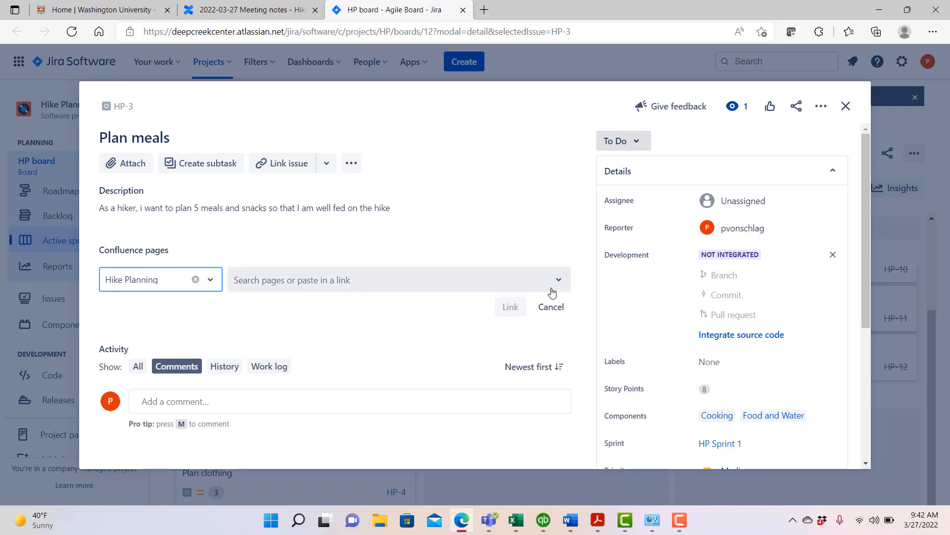
{"action": "left_click", "coordinate": [559, 281]}
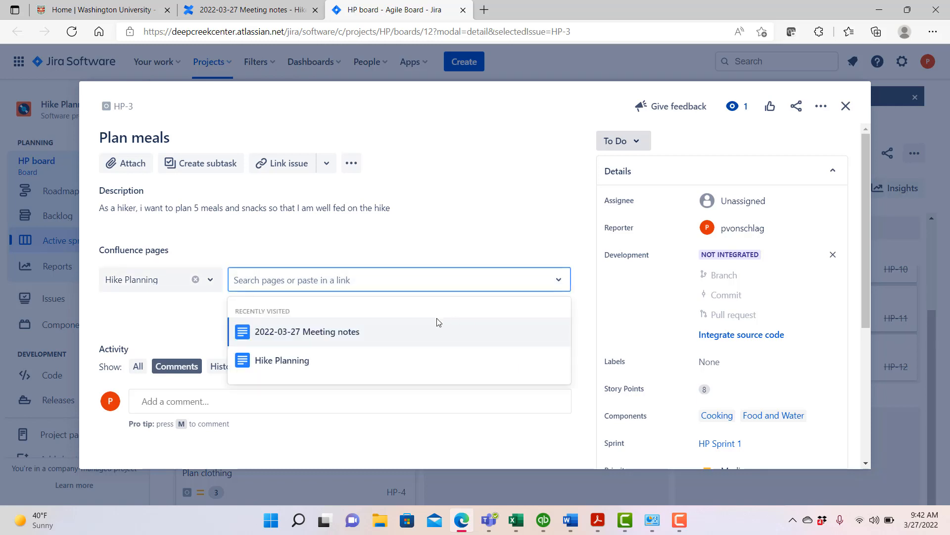
{"action": "left_click", "coordinate": [345, 336]}
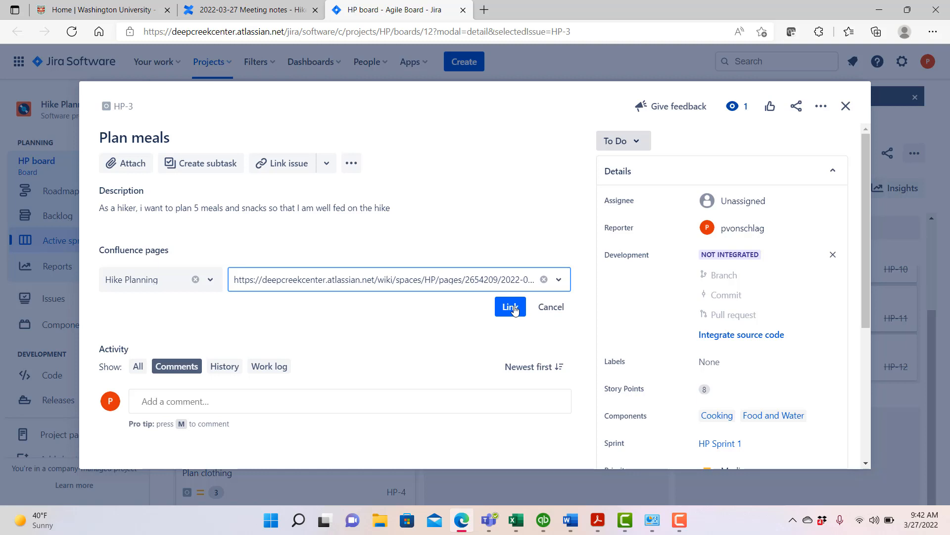
{"action": "left_click", "coordinate": [515, 309]}
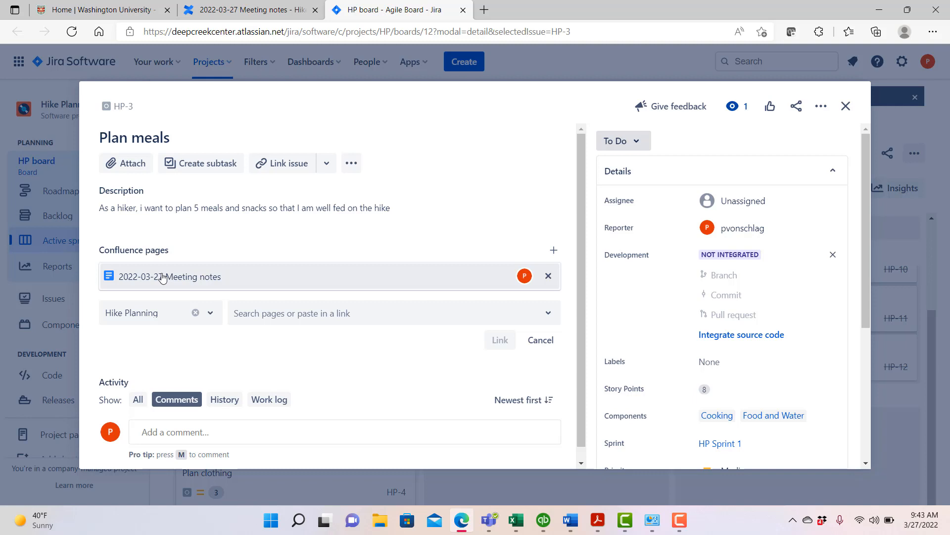
- Open the linked meeting notes page from the Plan meals issue and look over its discussion topics
{"action": "left_click", "coordinate": [171, 278]}
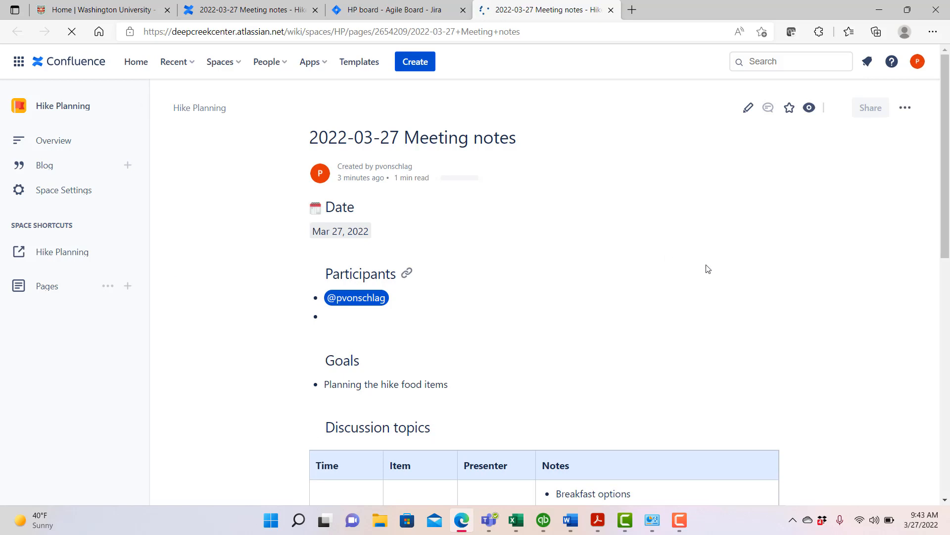
{"action": "scroll", "coordinate": [708, 269], "scroll_direction": "down", "scroll_amount": 10}
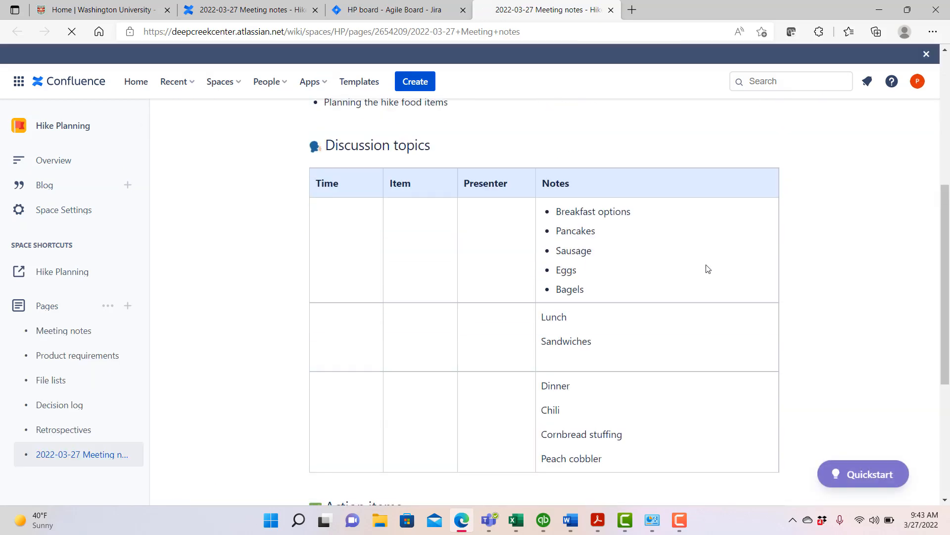